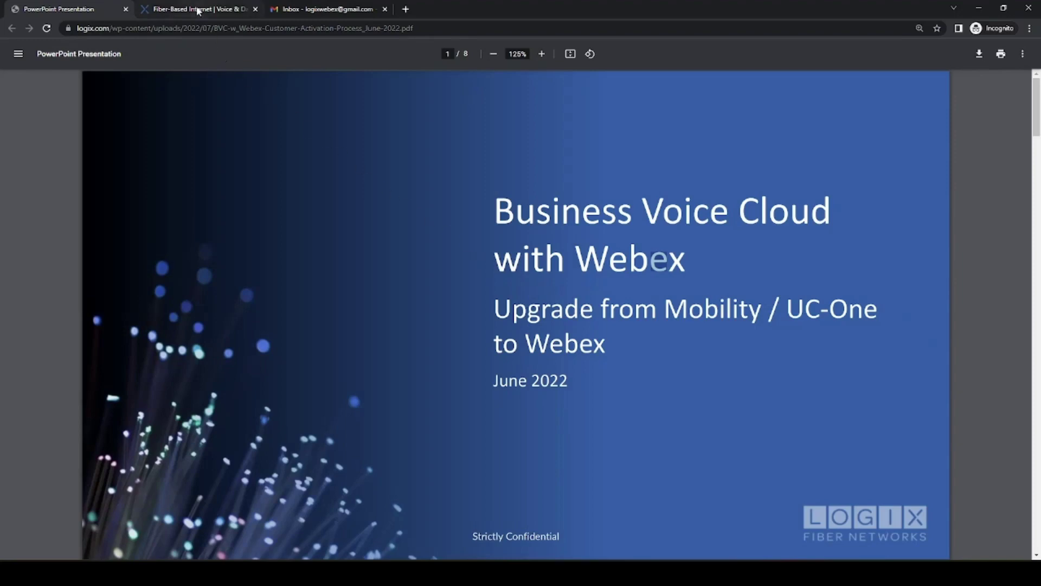
- On the Logix site, go to Customer Resources and expand Business Voice Cloud (Hosted PBX) to reveal the Webex Upgrade Guide
left_click(217, 8)
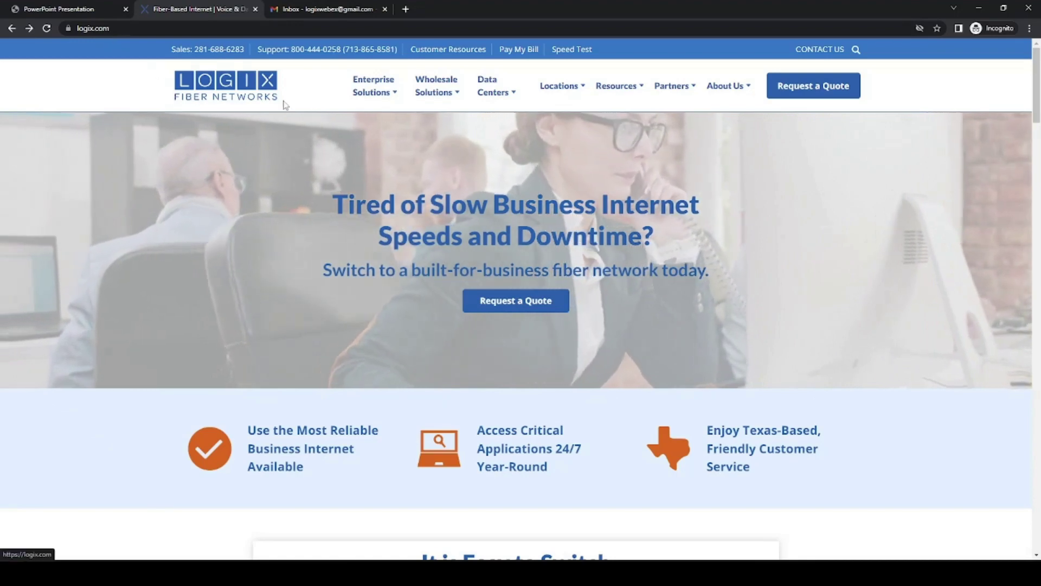
left_click(459, 54)
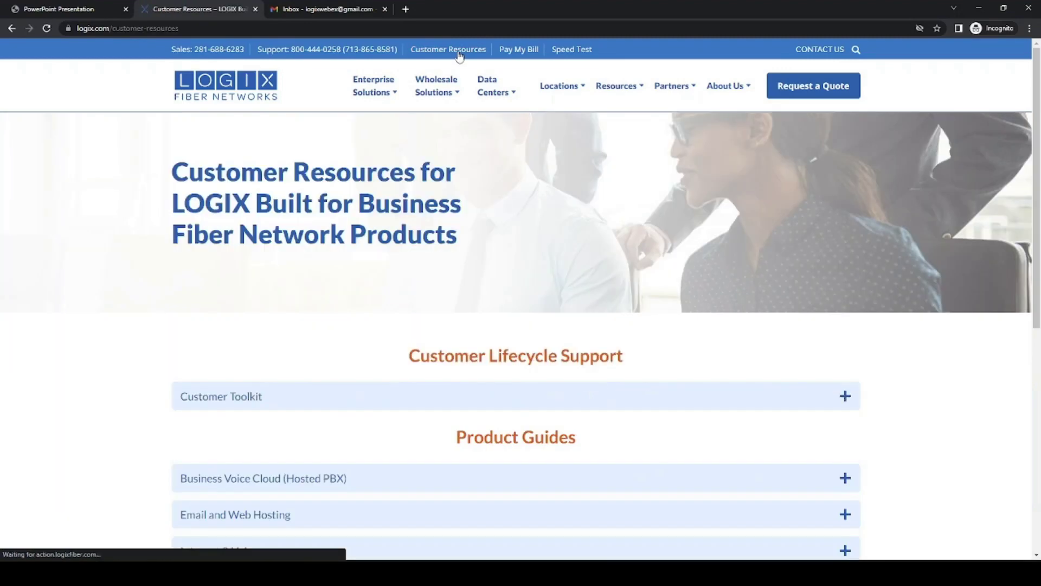
scroll(867, 309, "down", 2)
scroll(873, 313, "down", 2)
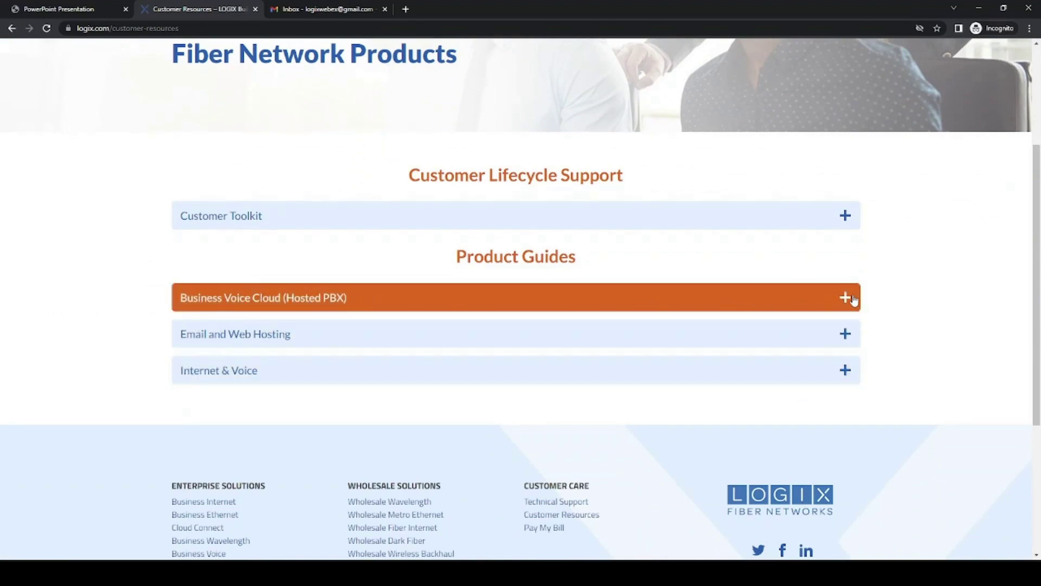
left_click(851, 299)
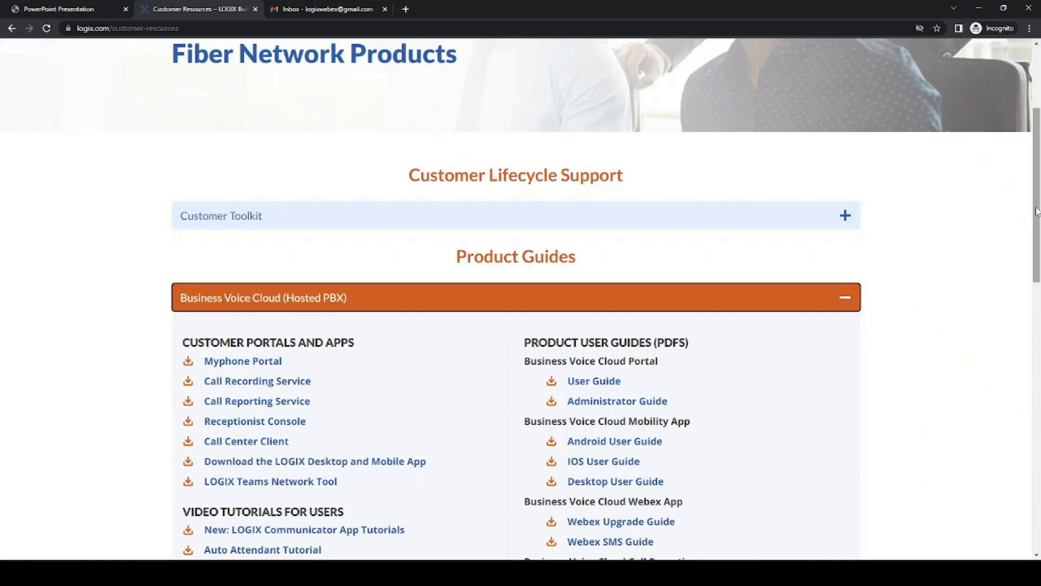
scroll(975, 281, "down", 4)
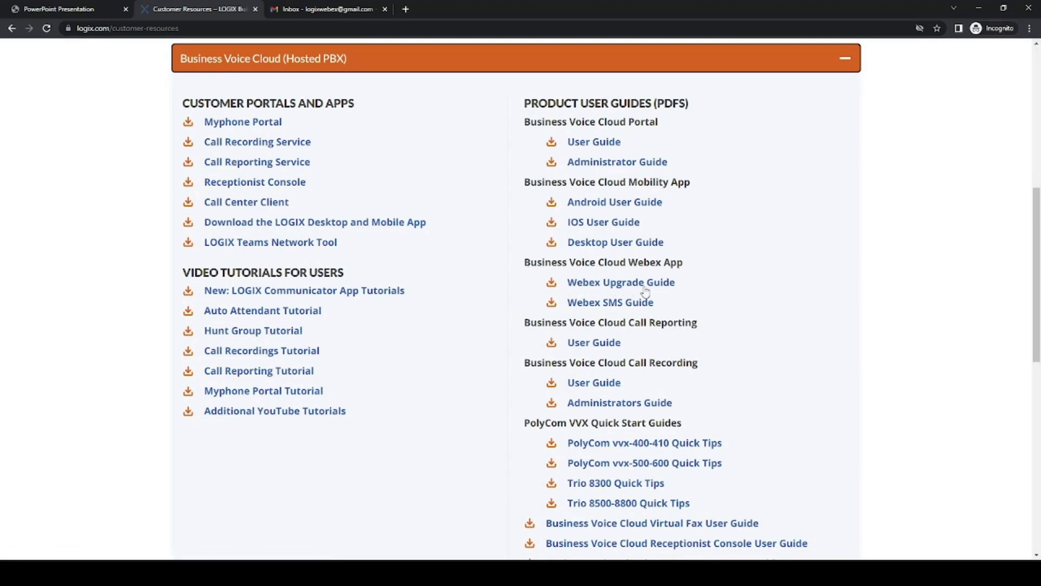
- Return to the upgrade guide PDF and scroll to slide 2, 'Upgrade from Mobility to Webex'
left_click(86, 12)
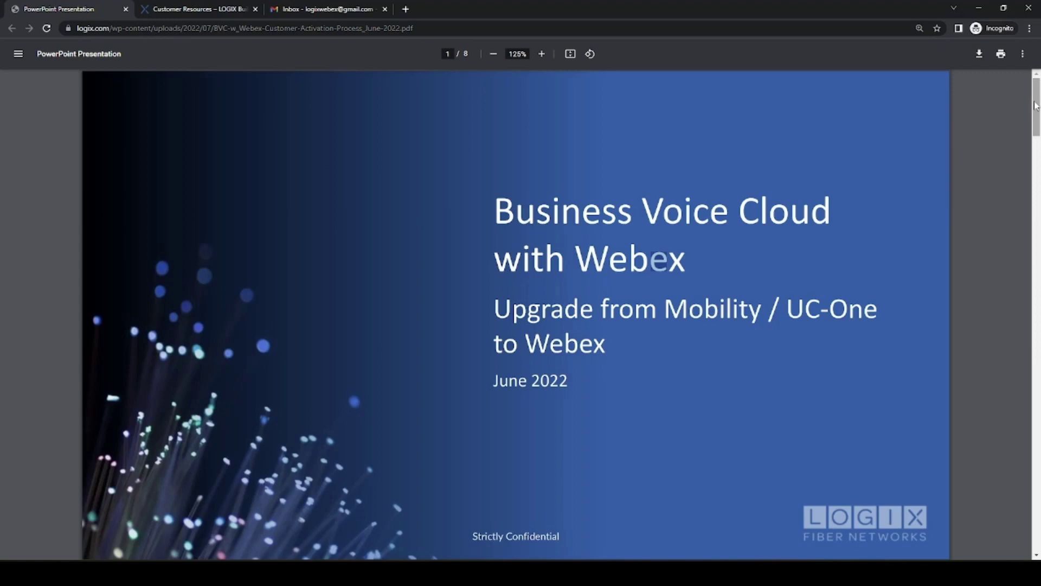
left_click_drag(1037, 110, 1039, 172)
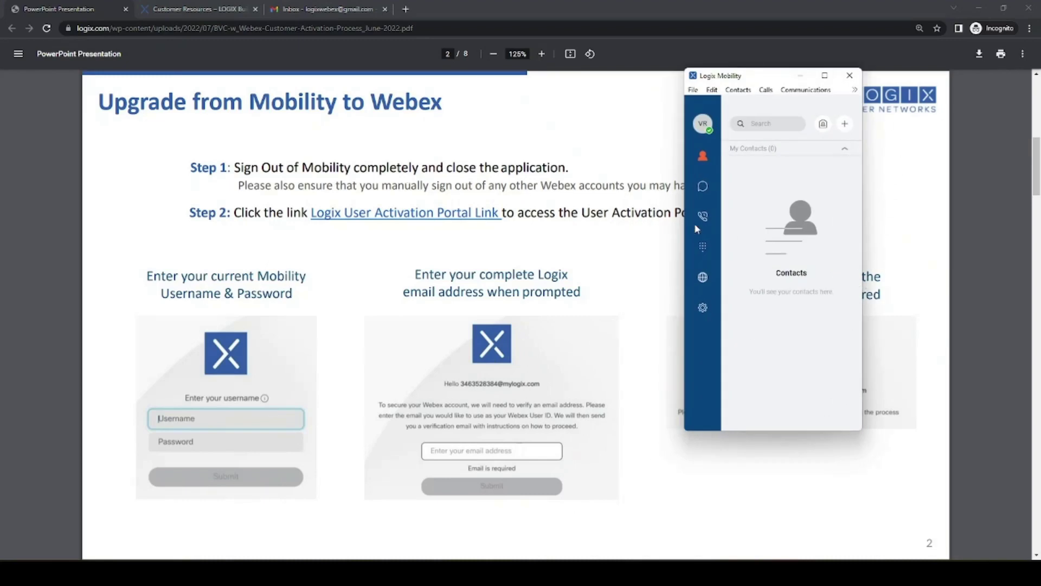
- Use the File menu to sign out of Logix Mobility, then choose Exit Logix Mobility
left_click(696, 94)
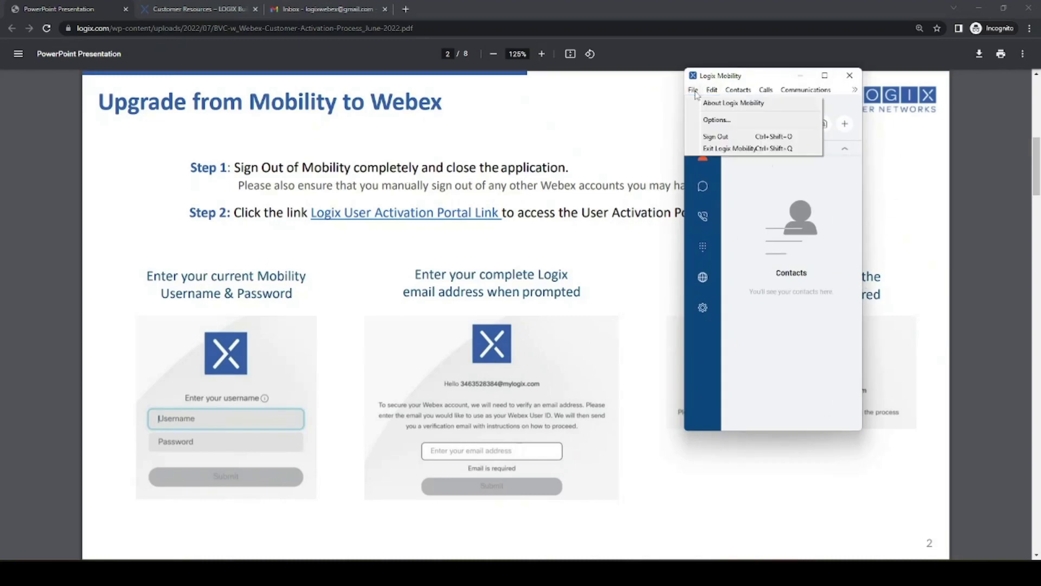
left_click(706, 137)
left_click(711, 96)
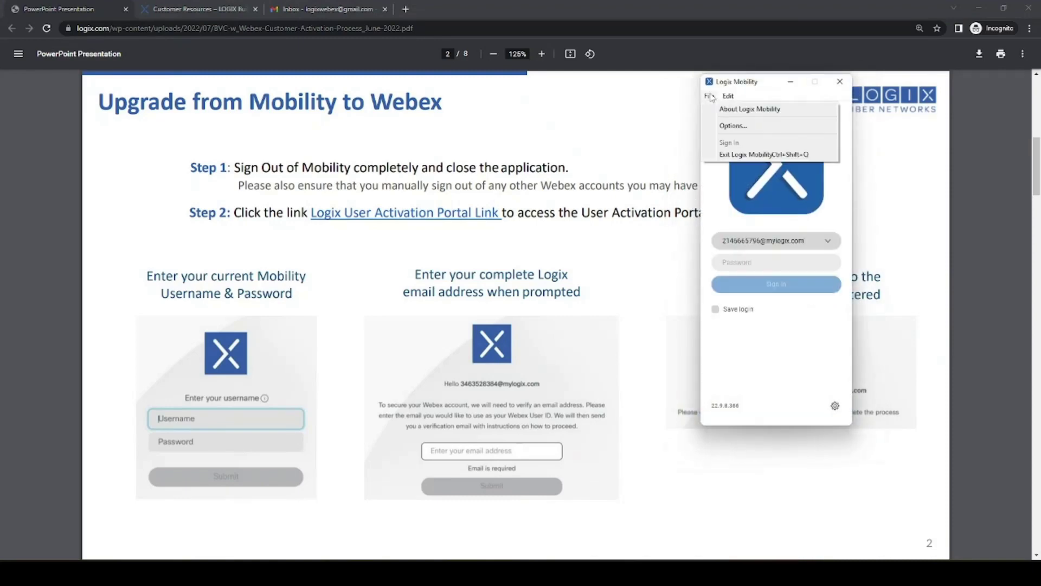
left_click(729, 154)
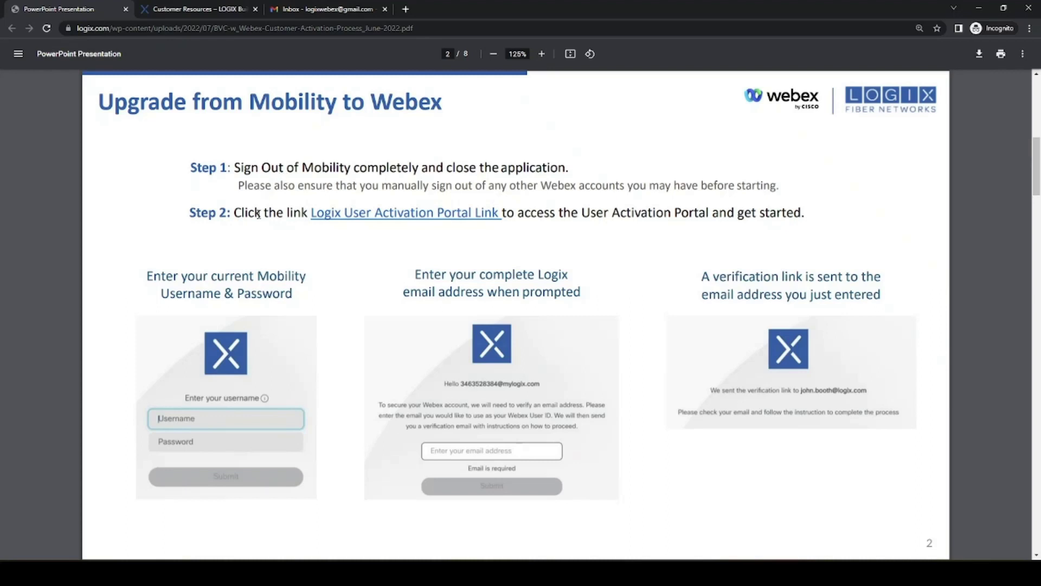
- Open the User Activation Portal link in a new tab and switch to it
right_click(390, 219)
left_click(401, 225)
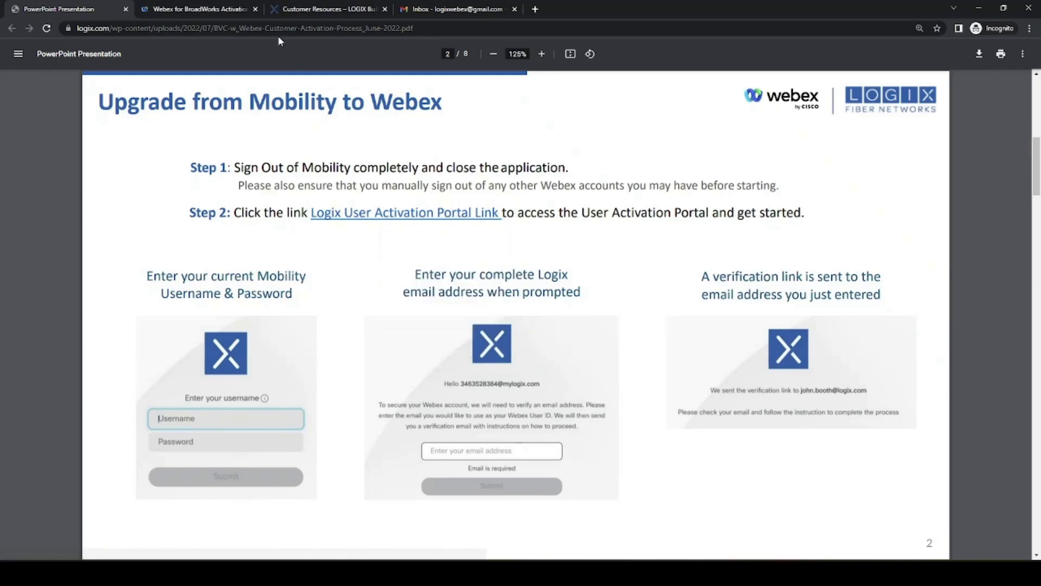
left_click(220, 6)
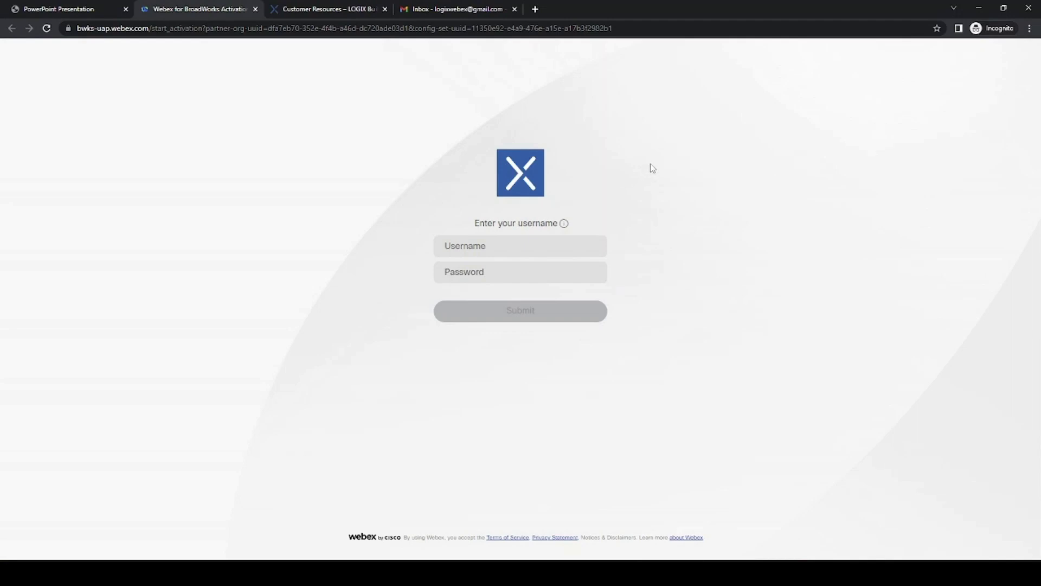
- Sign in to the activation portal with the Mobility username and password
left_click(524, 246)
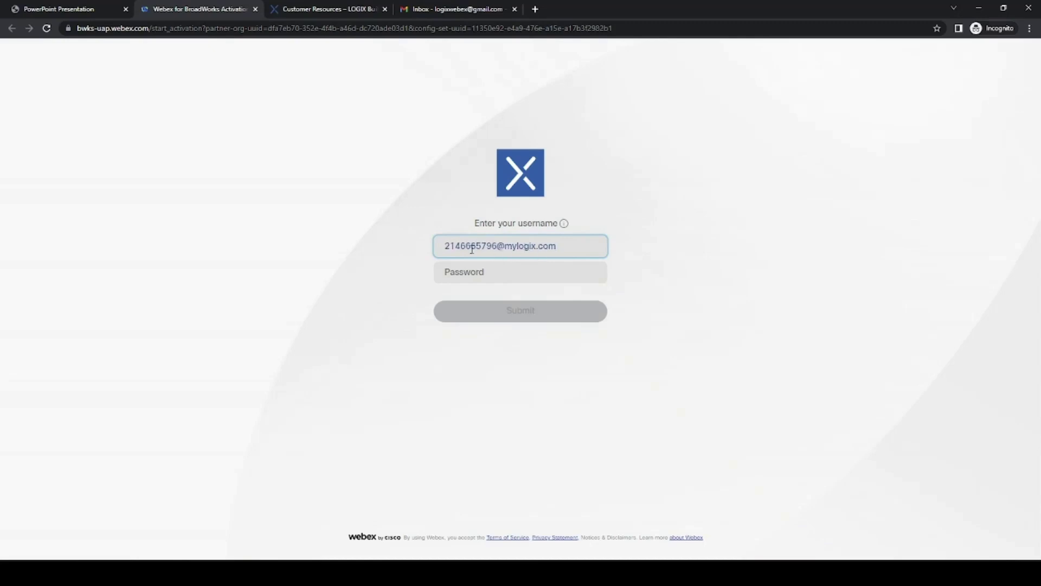
left_click(520, 274)
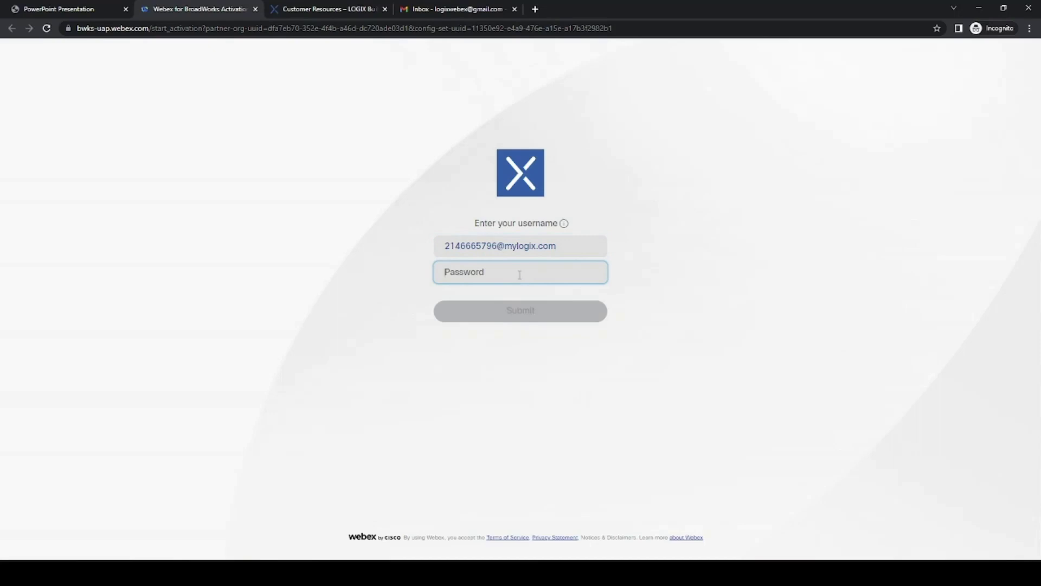
type("***")
key("Return")
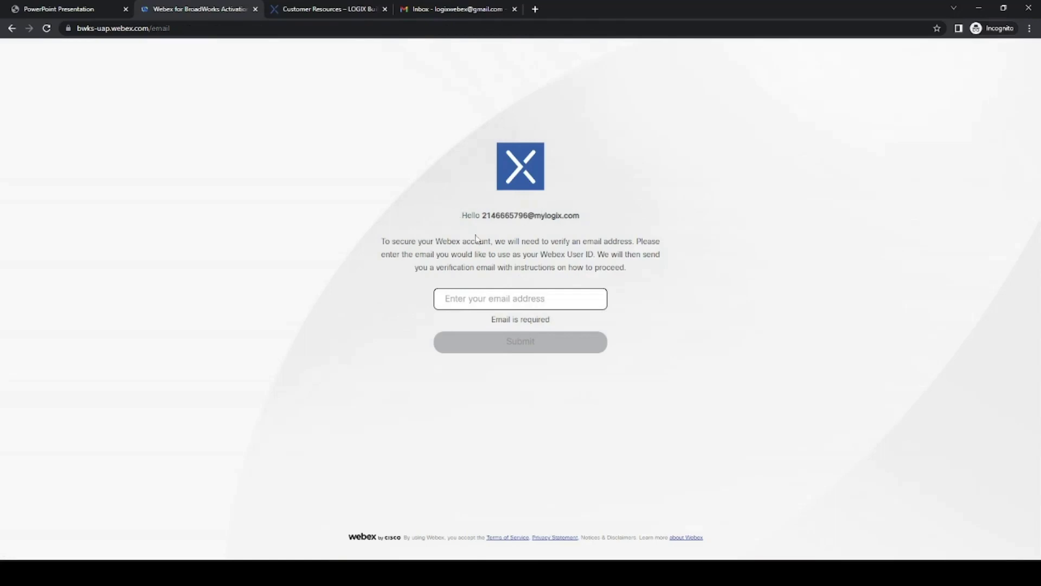
- Enter a personal Gmail address as the Webex User ID and submit it for verification
left_click(568, 299)
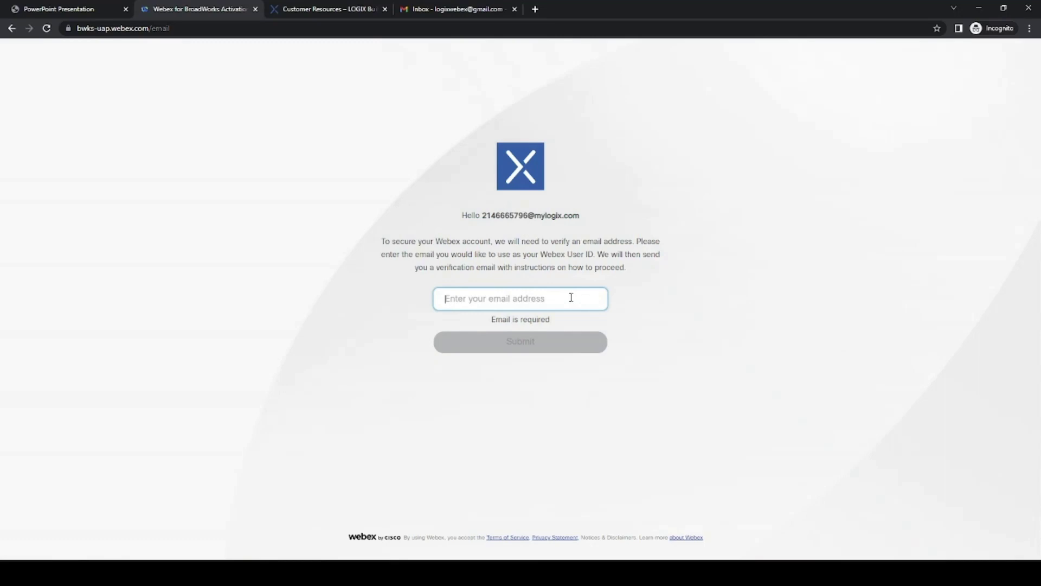
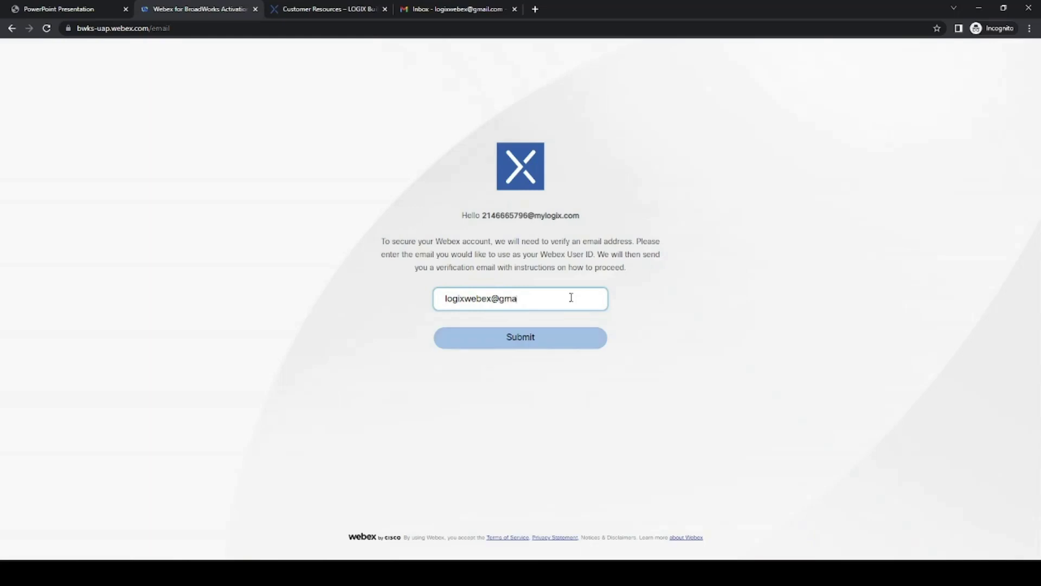
left_click(498, 338)
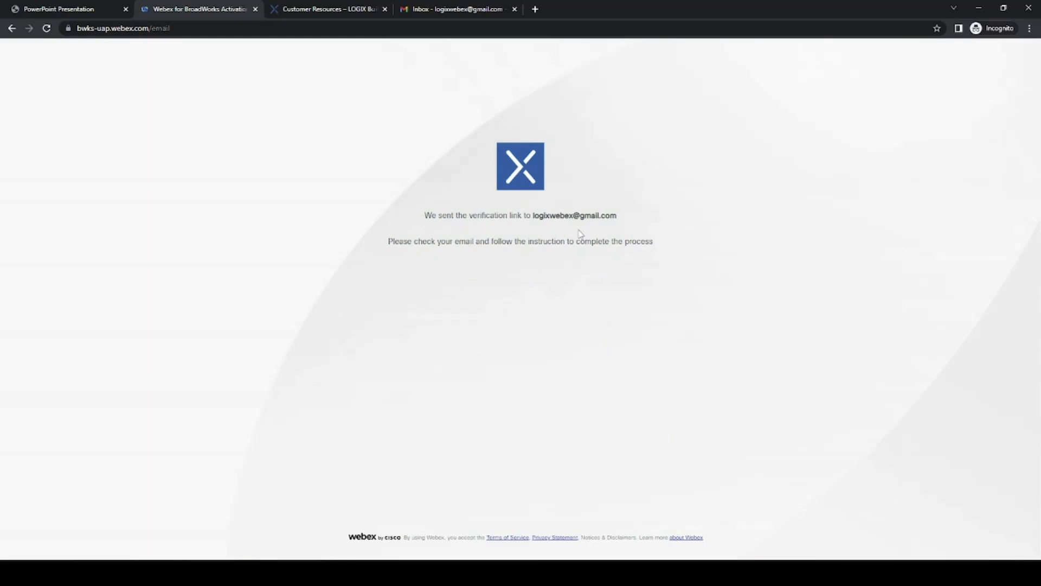
- In Gmail, open the no_reply Webex invitation email and choose Join now
left_click(465, 12)
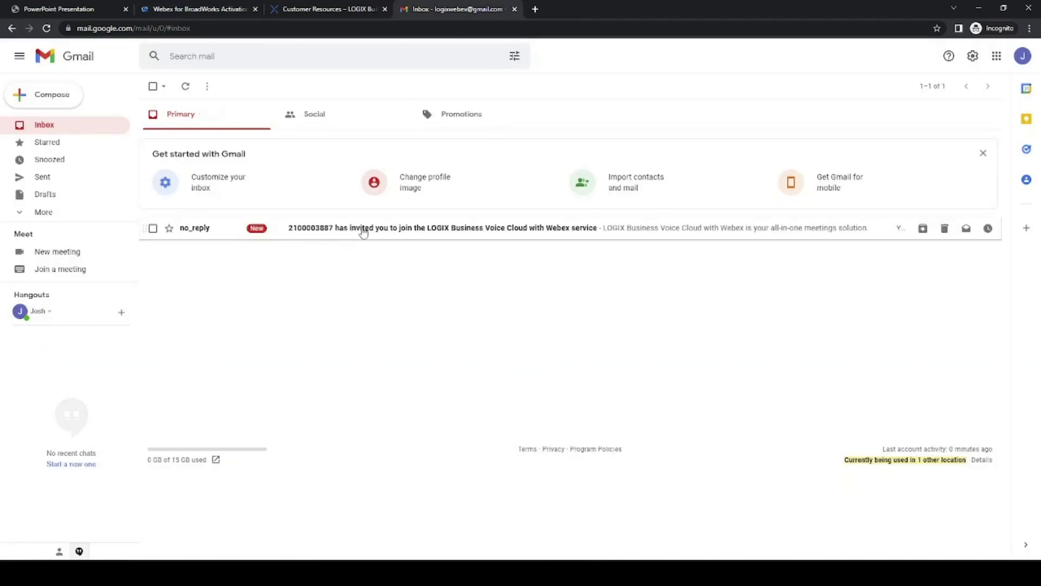
left_click(450, 227)
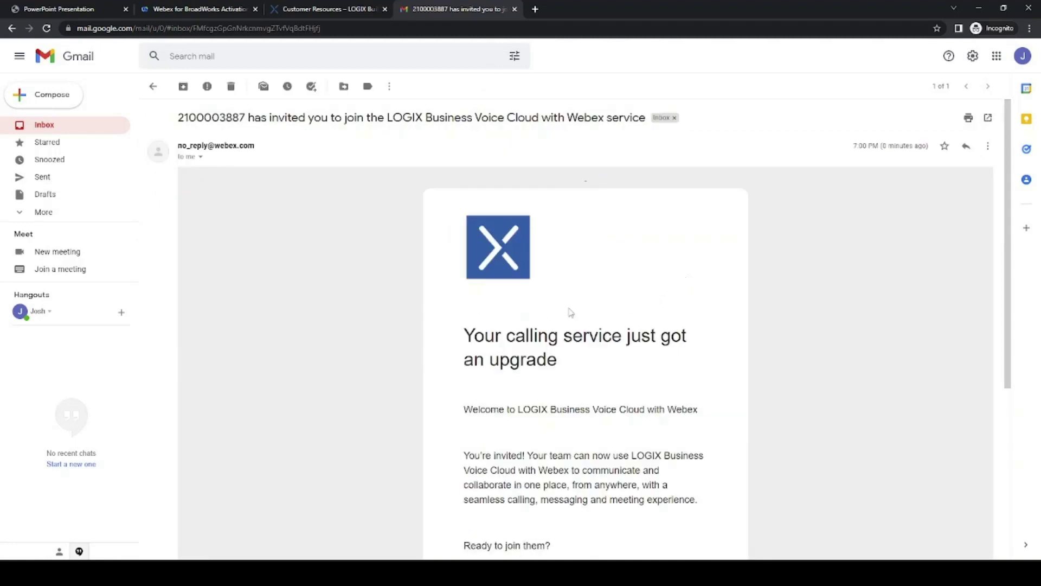
scroll(586, 326, "down", 3)
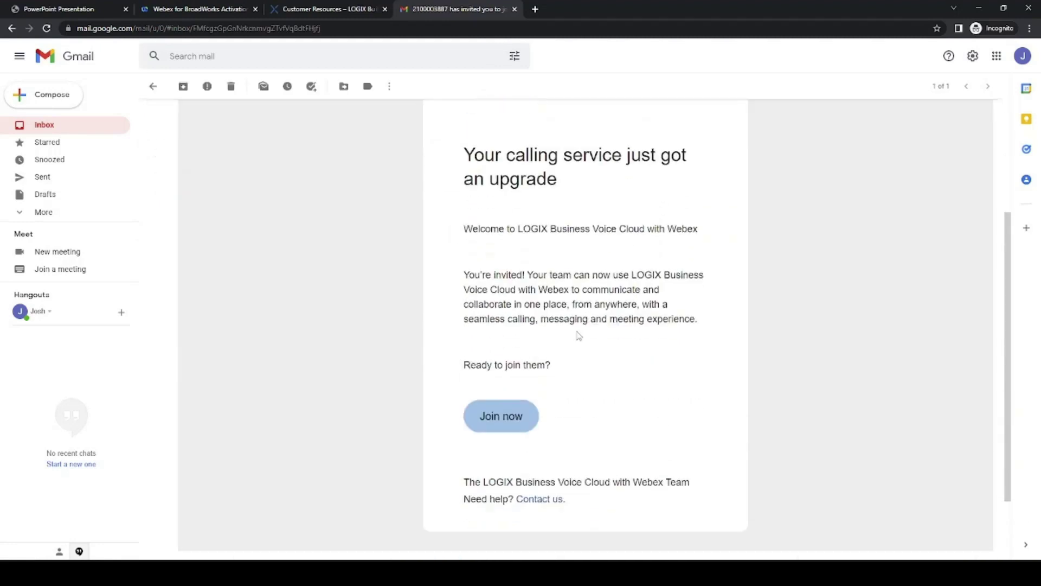
left_click(505, 424)
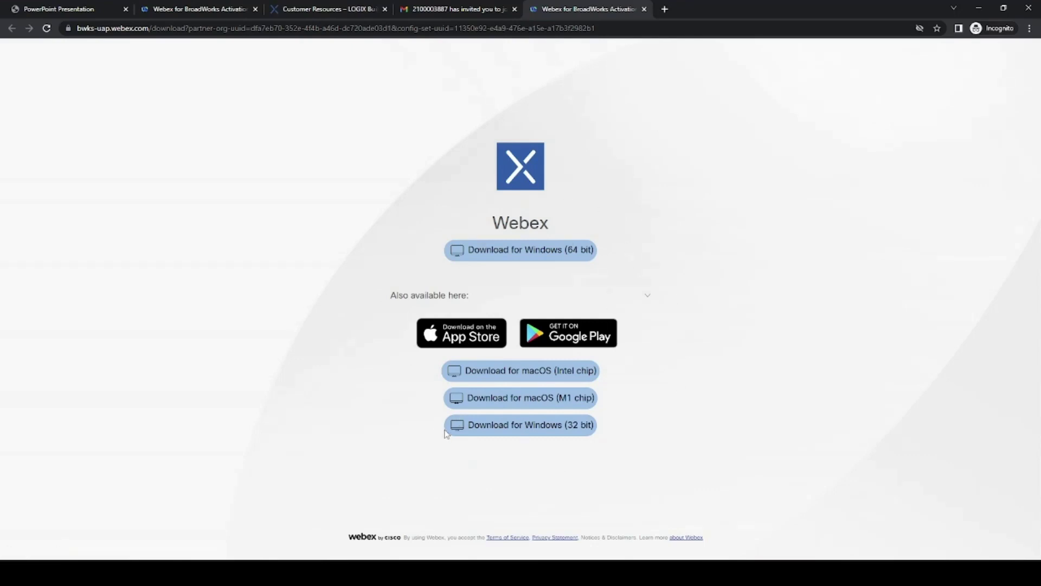
- After validation and provisioning finish, launch the installed Webex desktop app to its Welcome screen
left_click(277, 572)
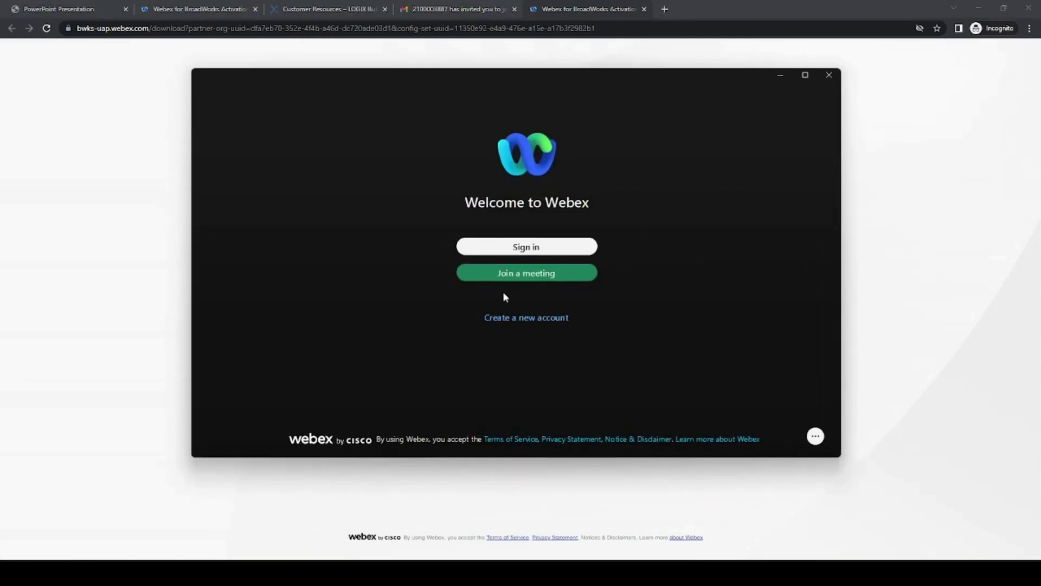
- Start Webex sign-in by entering the account's Gmail address and continuing
left_click(515, 253)
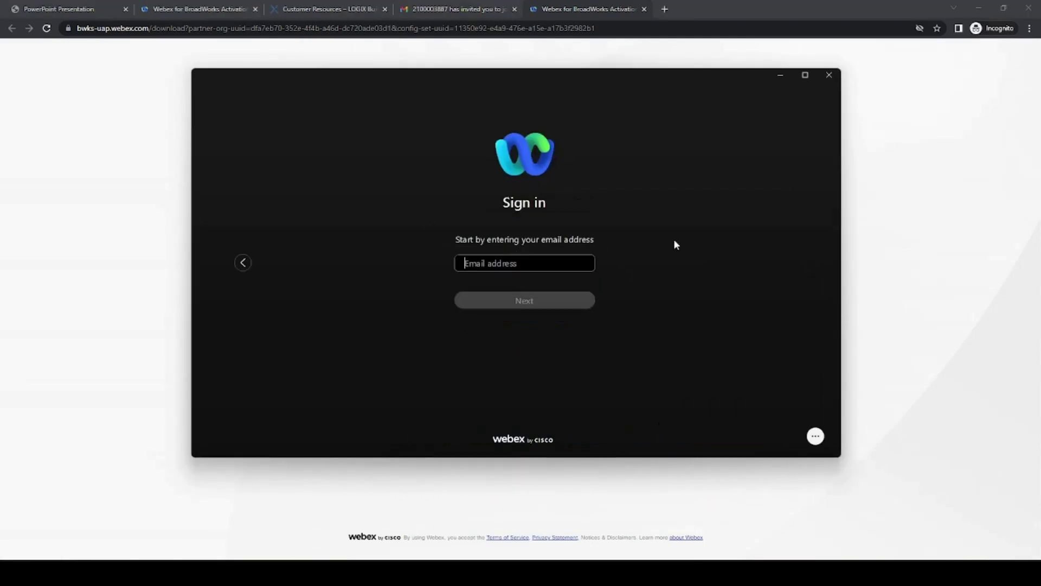
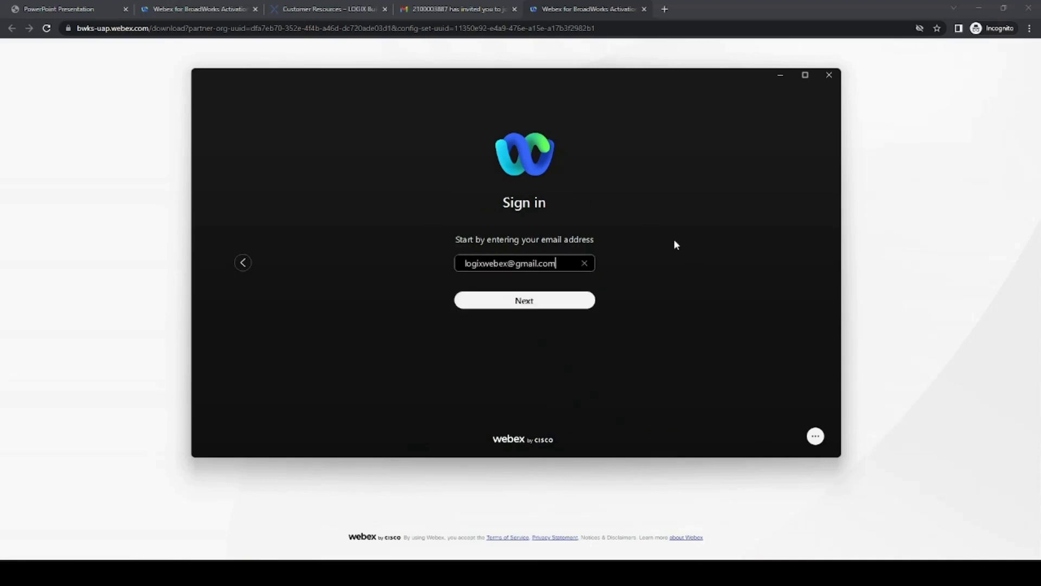
left_click(542, 305)
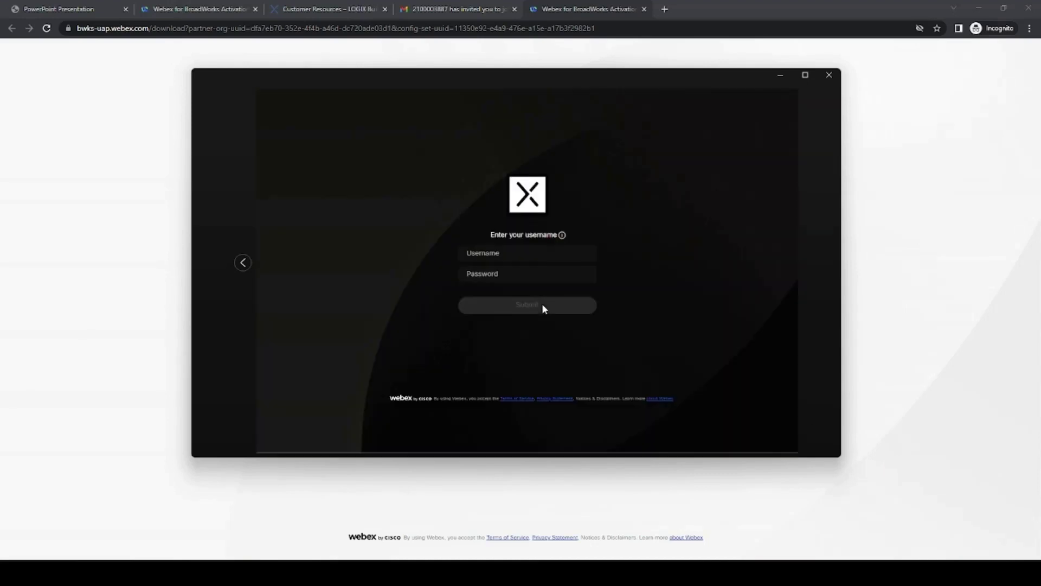
- Enter the Mobility username and password on the Webex login page
left_click(488, 253)
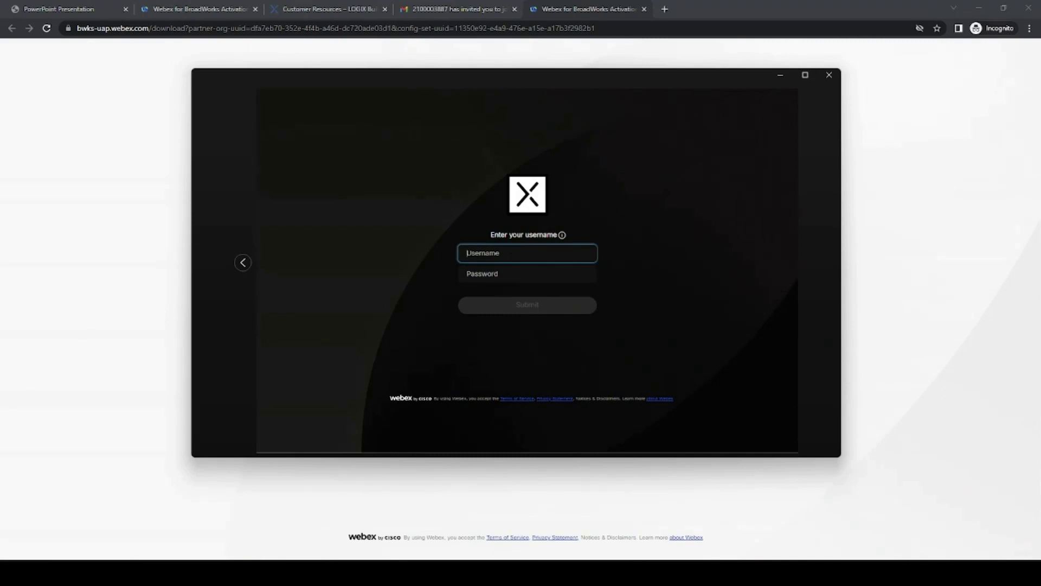
left_click(514, 276)
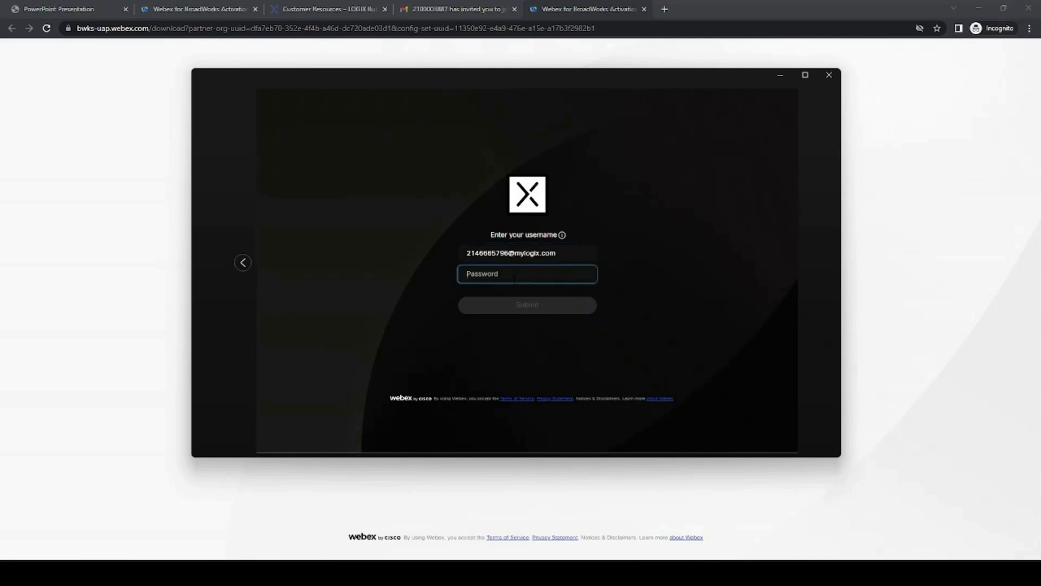
type("•")
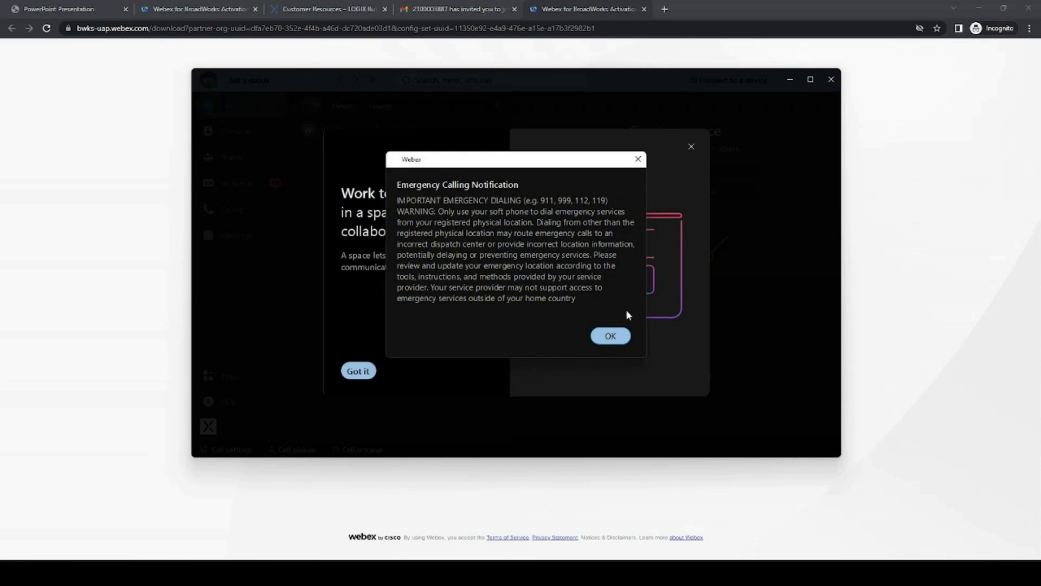
- Acknowledge the Emergency Calling Notification and welcome tip, then return to the upgrade guide PDF
left_click(611, 339)
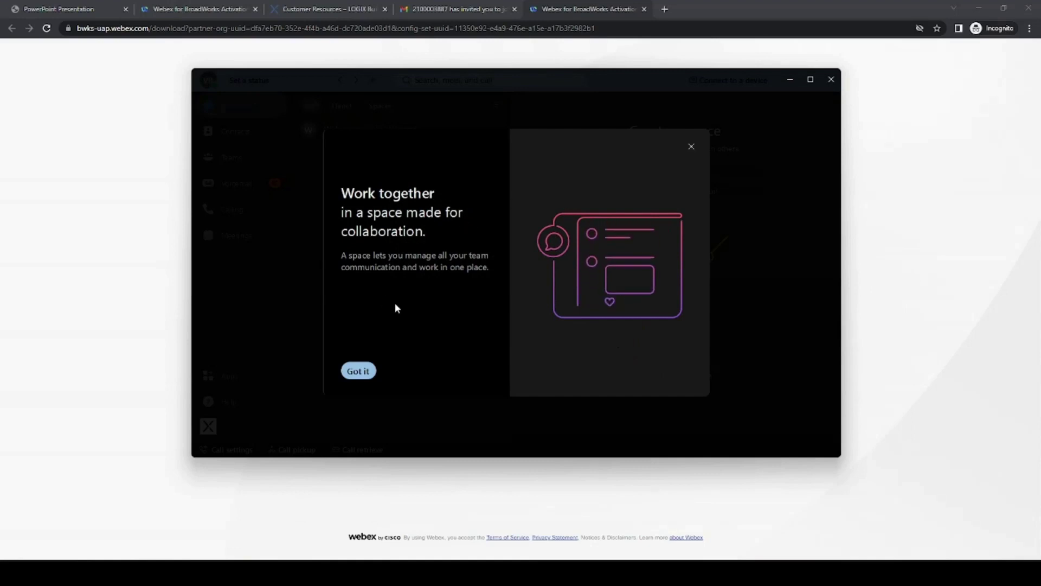
left_click(365, 373)
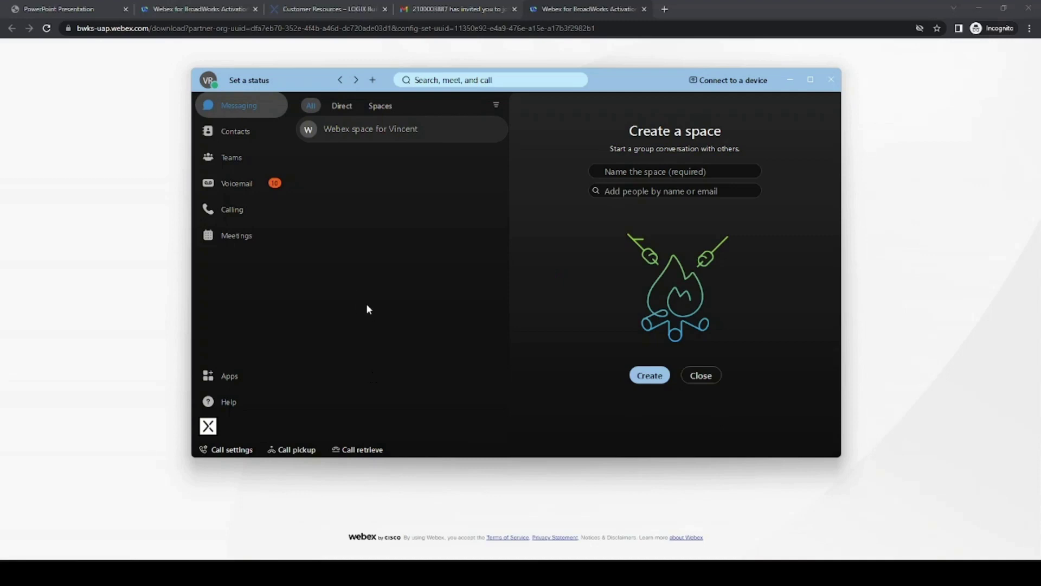
left_click(86, 12)
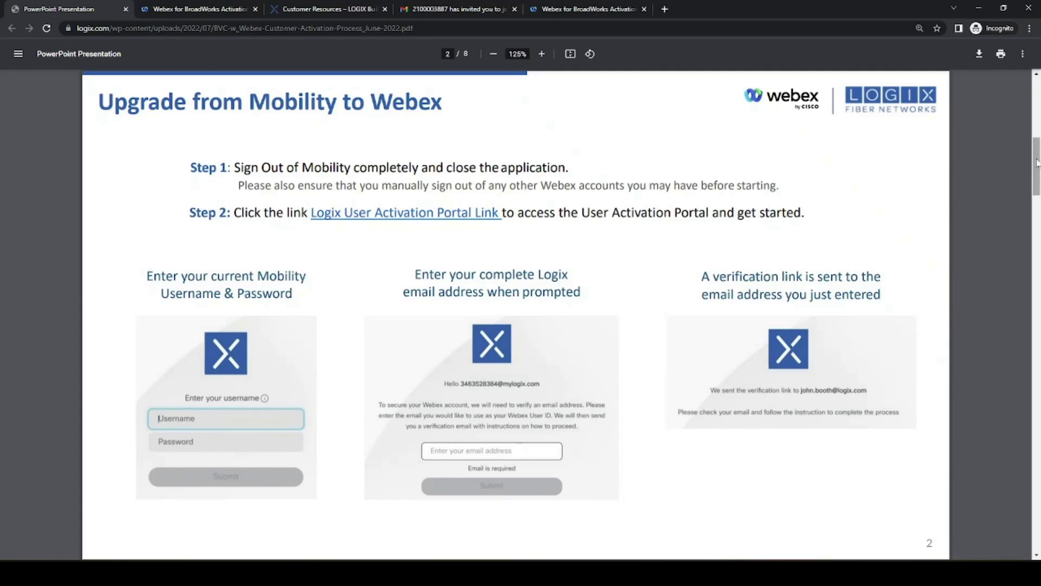
- Scroll the guide past Steps 3 and 4 to page 5, 'Welcome to BVC with Webex!'
left_click(1027, 223)
scroll(1027, 223, "down", 1)
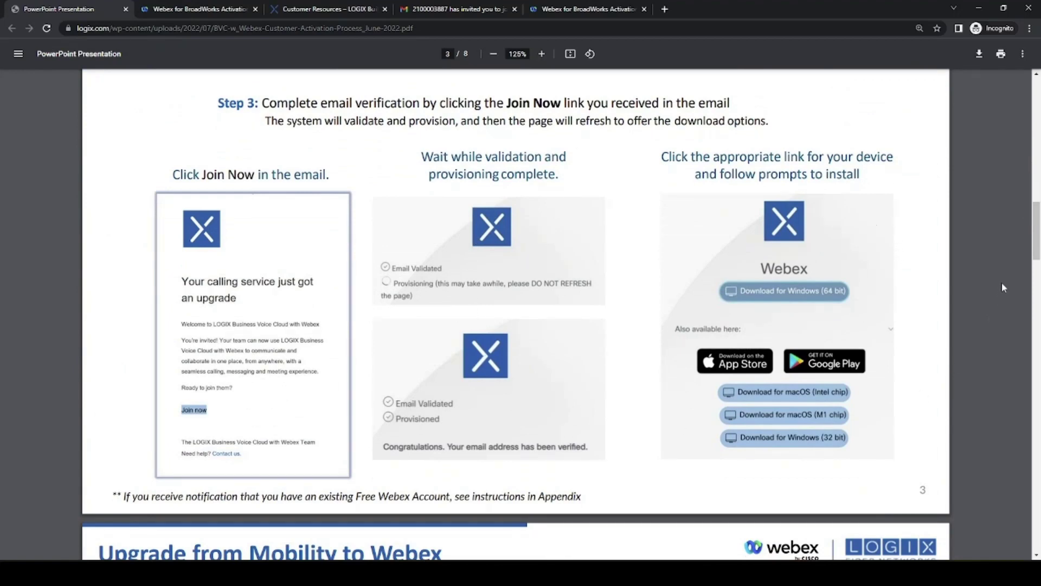
left_click_drag(1034, 247, 1036, 301)
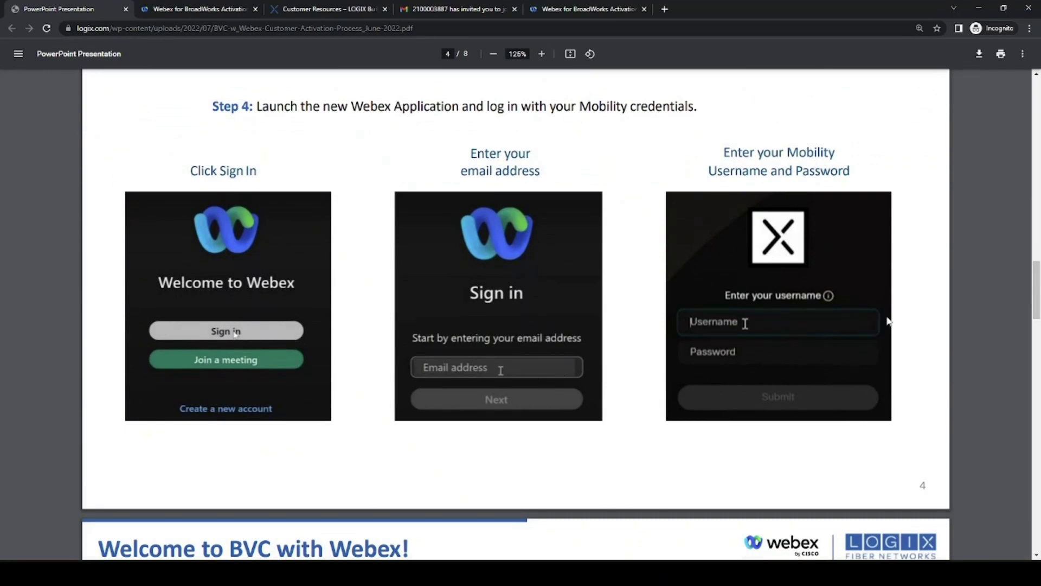
left_click_drag(1037, 294, 1027, 347)
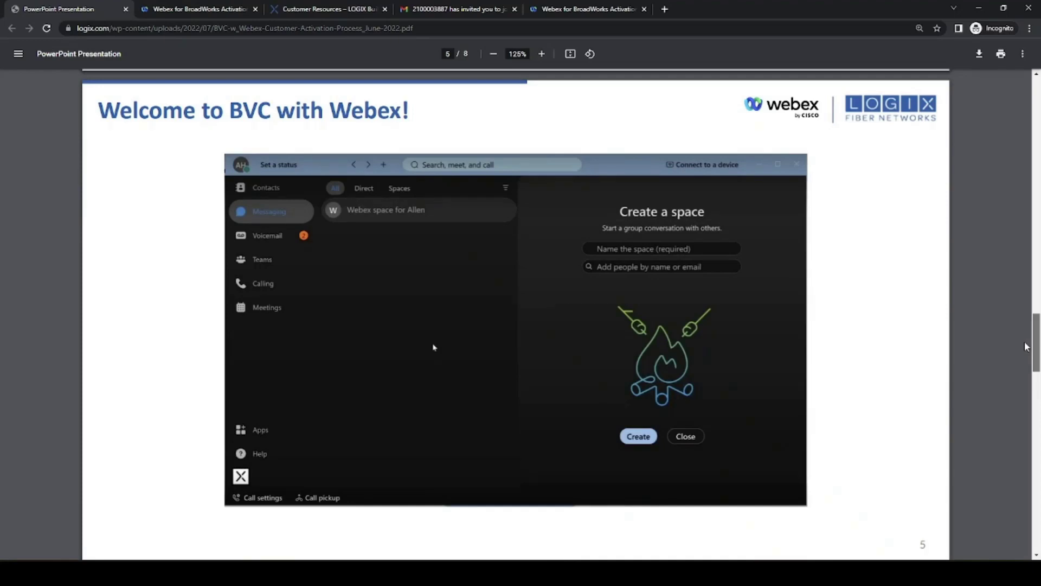
- Scroll the guide past the Outlook calendar and Appendix pages to page 8, 'If you have an existing Free Webex Account'
left_click_drag(1025, 343, 1021, 403)
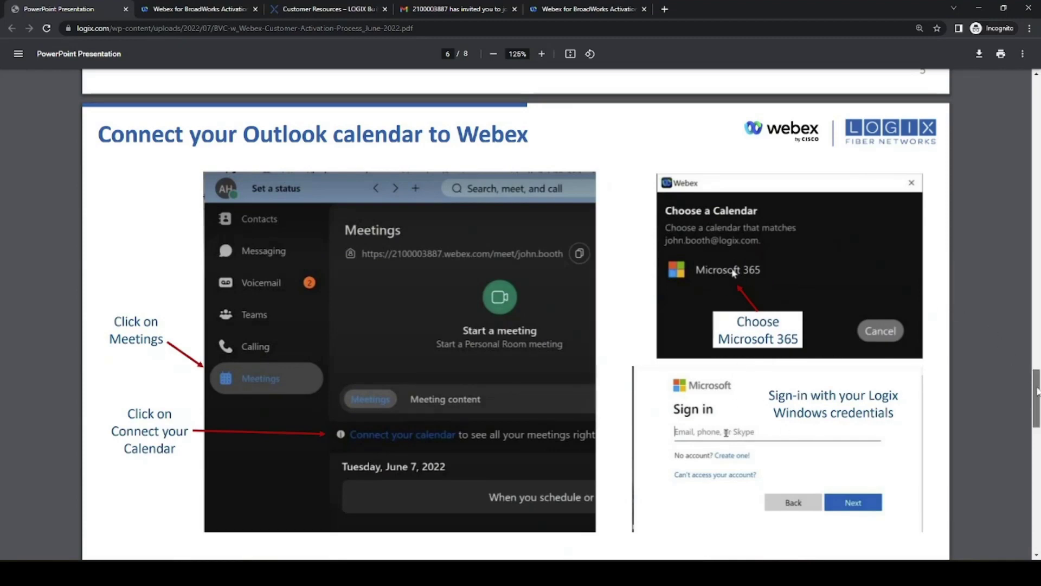
scroll(1036, 428, "down", 5)
left_click_drag(1036, 429, 1036, 515)
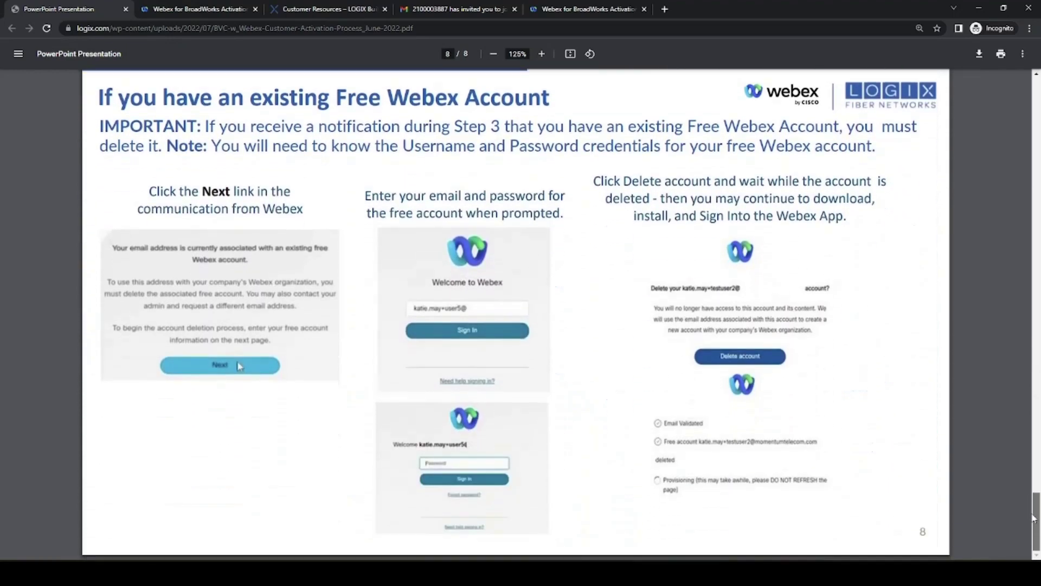